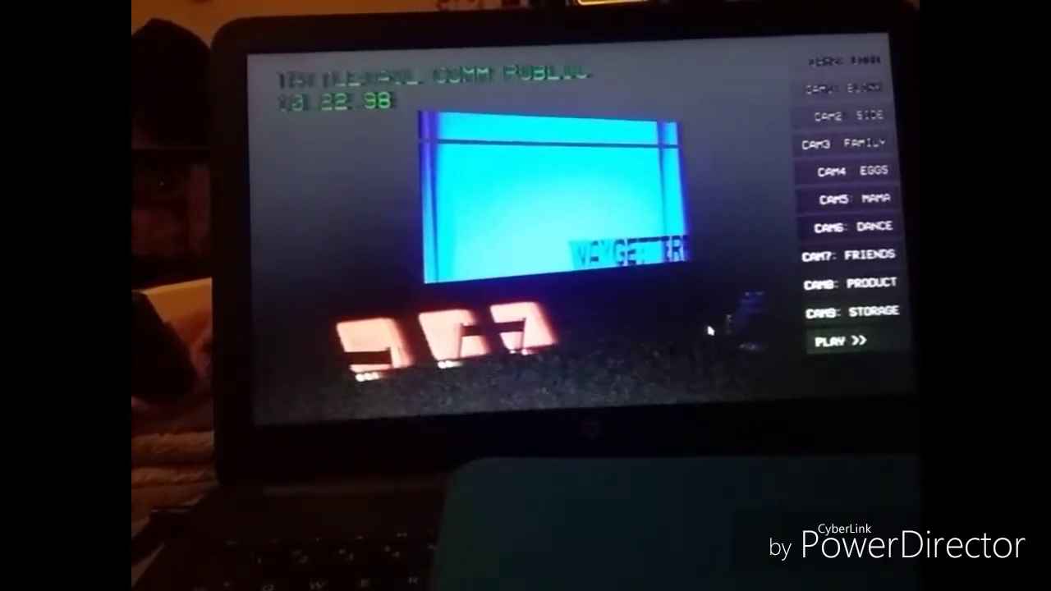
Press 9 to advance the camera feed to the hidden corridor scene
key("9")
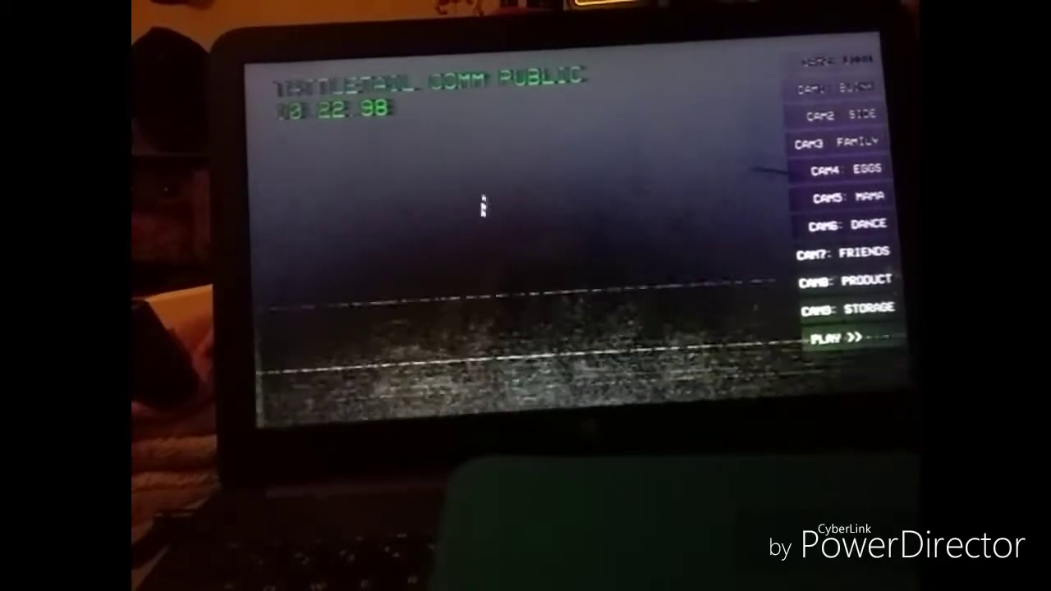
Switch to CAM5: MAMA, then cycle CAM4, CAM3 and CAM1 repeatedly
left_click(809, 197)
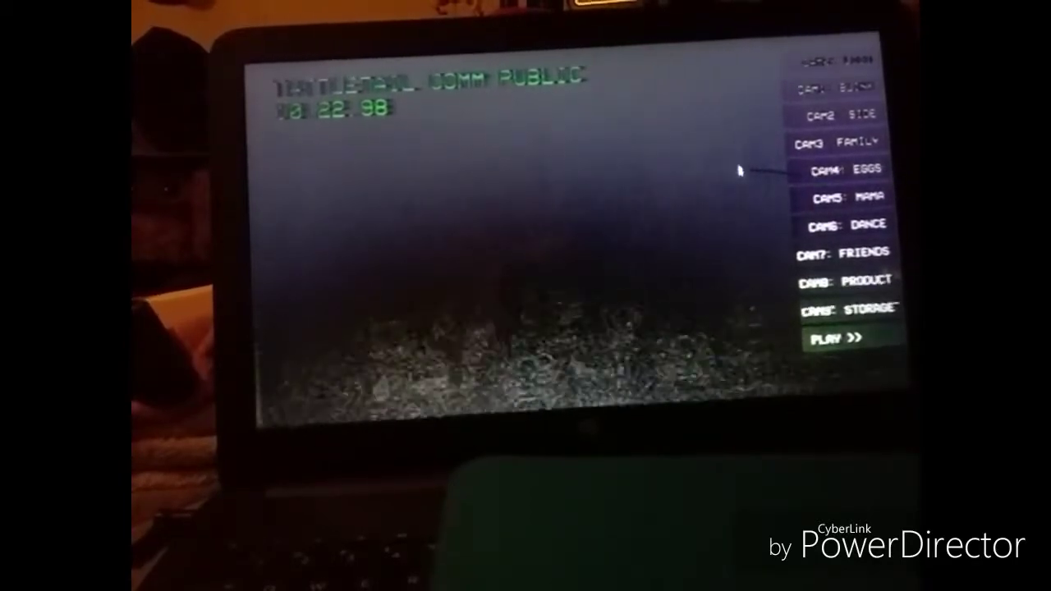
left_click(845, 168)
left_click(836, 141)
left_click(833, 87)
left_click(844, 169)
left_click(833, 86)
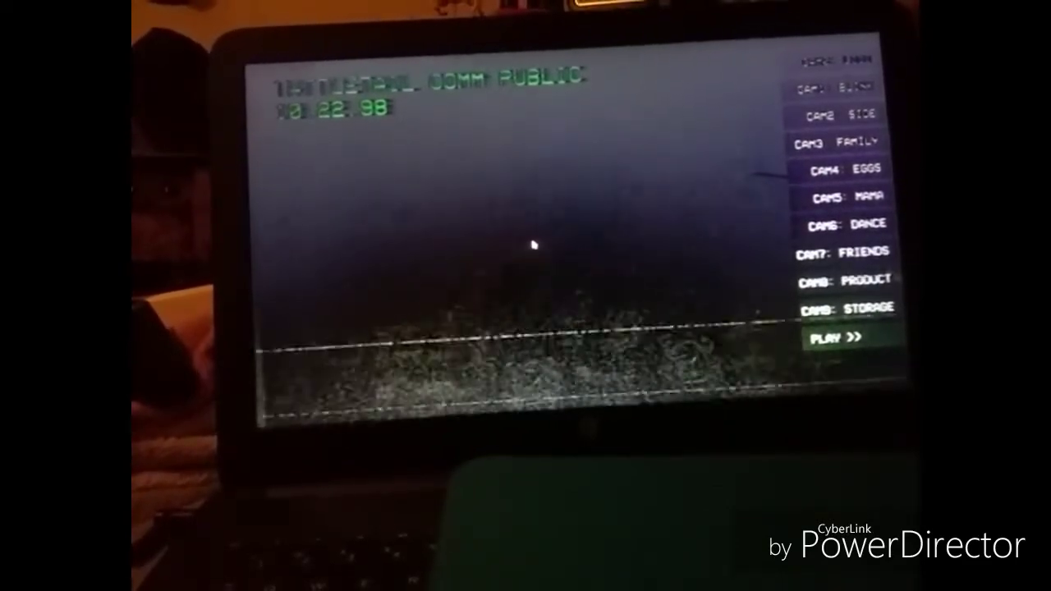